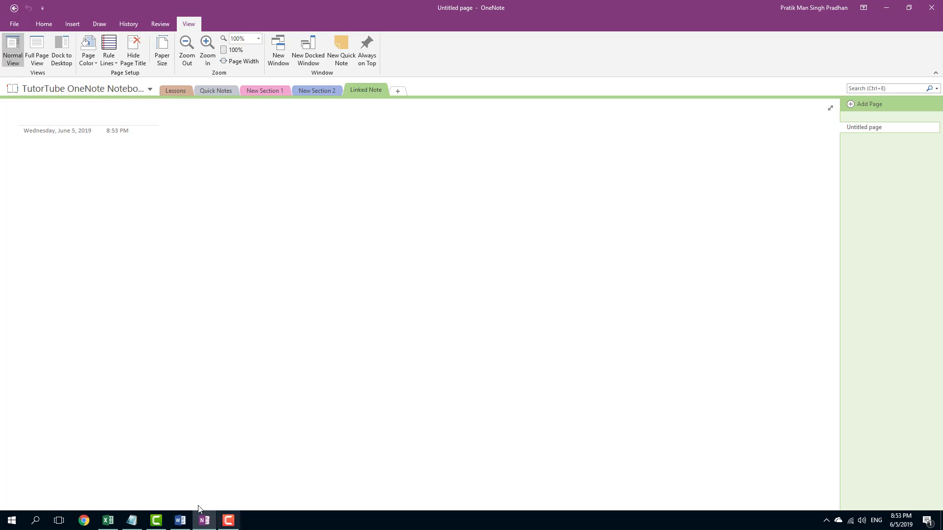
Bring the saved Doc1.docx with its bold 'Linked Note' heading to the front in Word.
{"action": "left_click", "coordinate": [180, 521]}
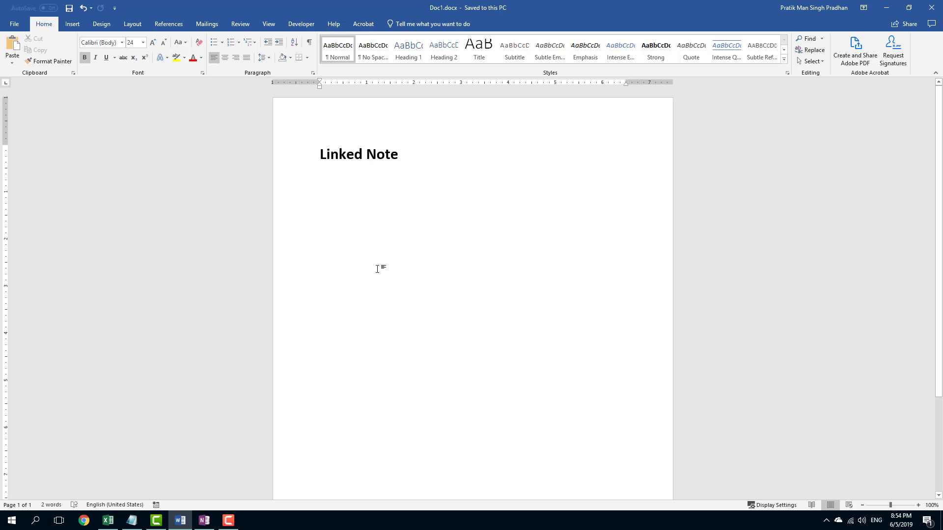
Dock the OneNote page to the right edge of the desktop and show Word's Review tab.
{"action": "left_click", "coordinate": [205, 521]}
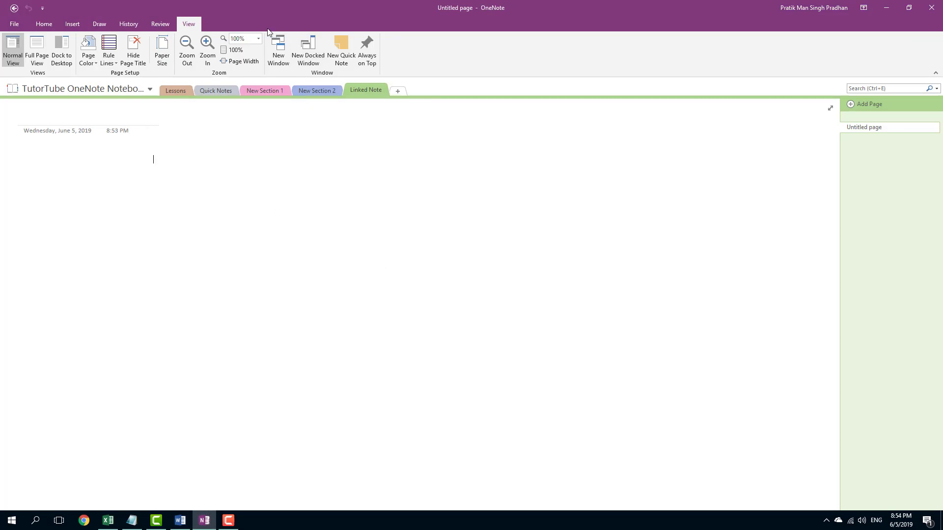
{"action": "mouse_move", "coordinate": [181, 524]}
{"action": "left_click", "coordinate": [62, 47]}
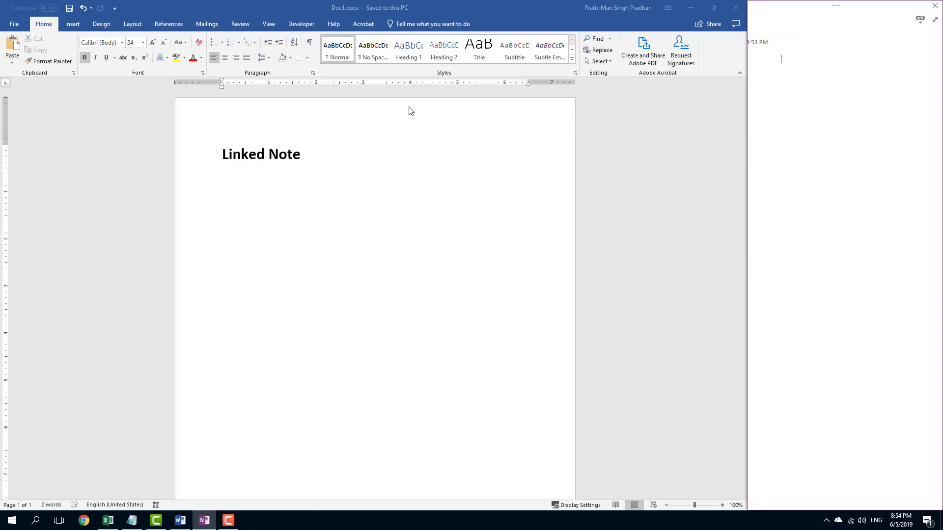
{"action": "left_click", "coordinate": [262, 23]}
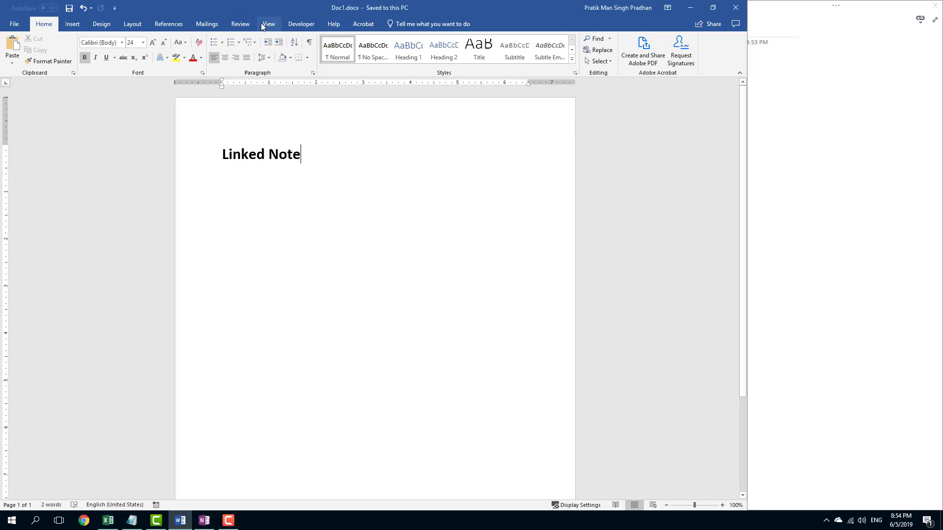
{"action": "left_click", "coordinate": [240, 25]}
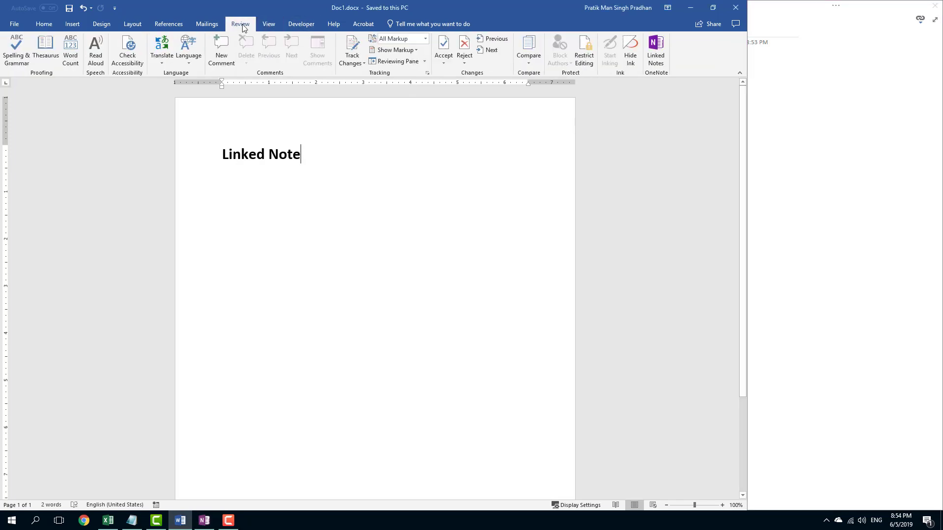
Send Doc1.docx's linked notes to the Untitled page in OneNote's Linked Note section.
{"action": "left_click", "coordinate": [656, 49]}
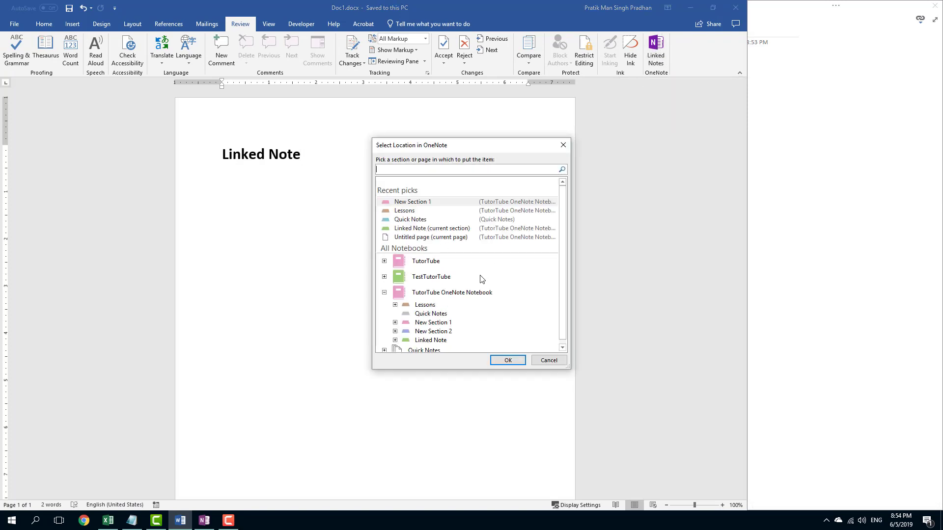
{"action": "scroll", "coordinate": [481, 279], "scroll_direction": "down", "scroll_amount": 1}
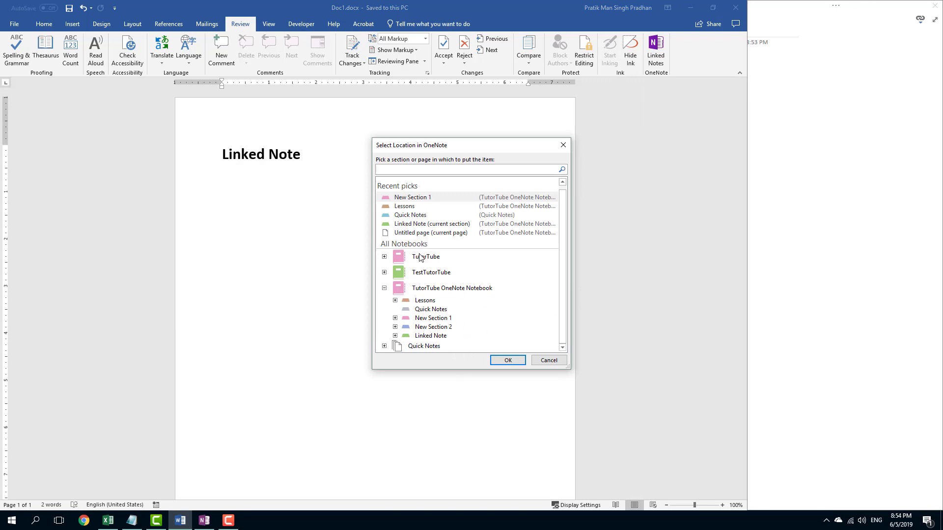
{"action": "left_click", "coordinate": [428, 337]}
{"action": "left_click", "coordinate": [396, 337]}
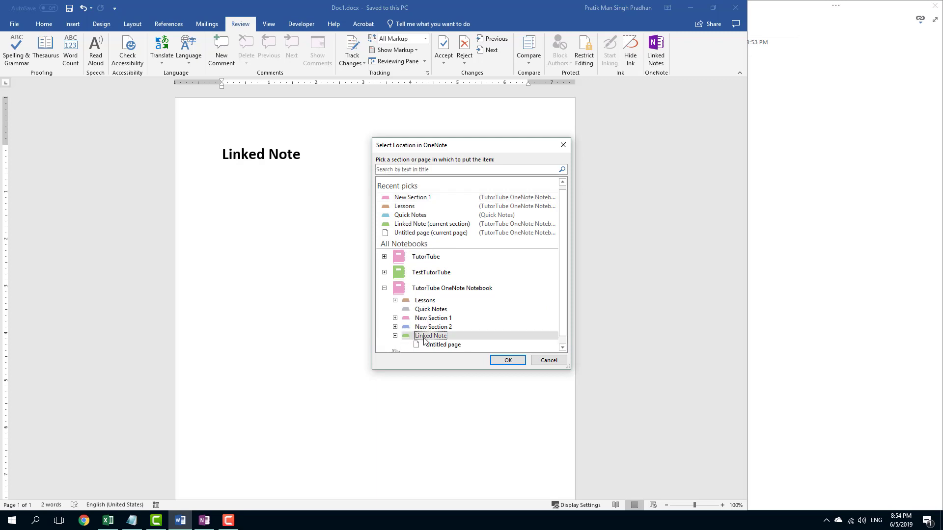
{"action": "left_click", "coordinate": [451, 337]}
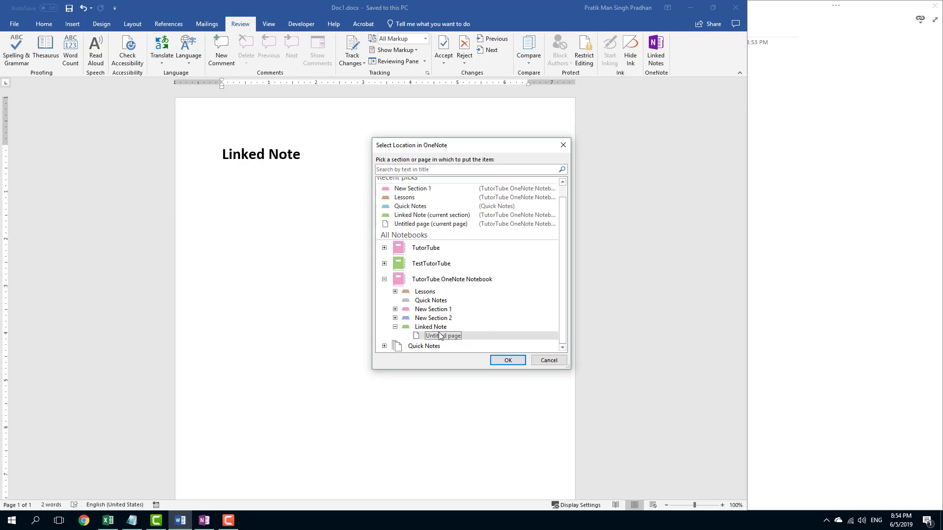
{"action": "left_click", "coordinate": [503, 362]}
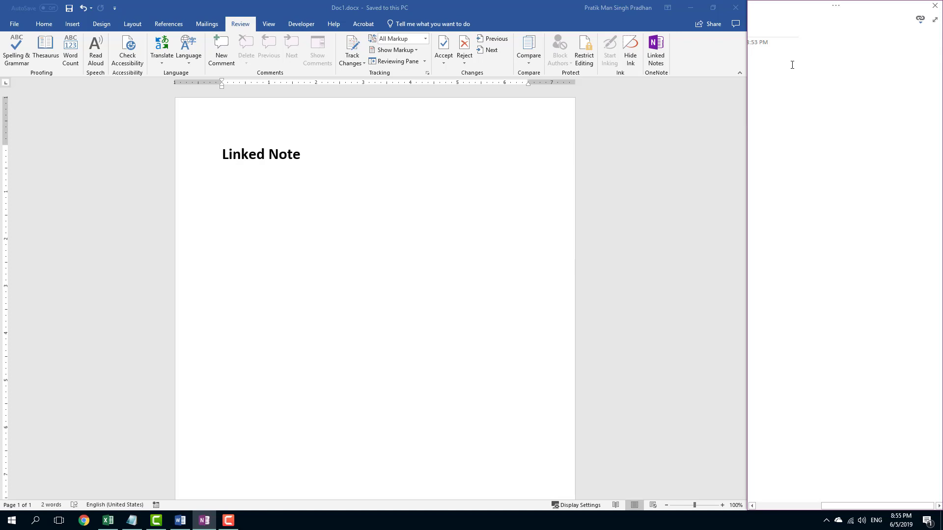
Write the note 'This is a linked note to MS Word' in the docked OneNote pane.
{"action": "type", "text": "T"}
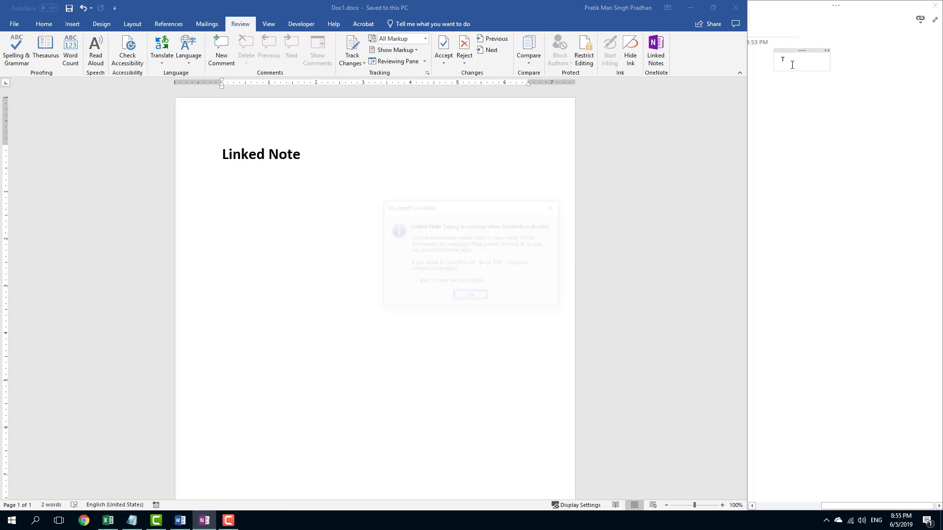
{"action": "type", "text": "ia"}
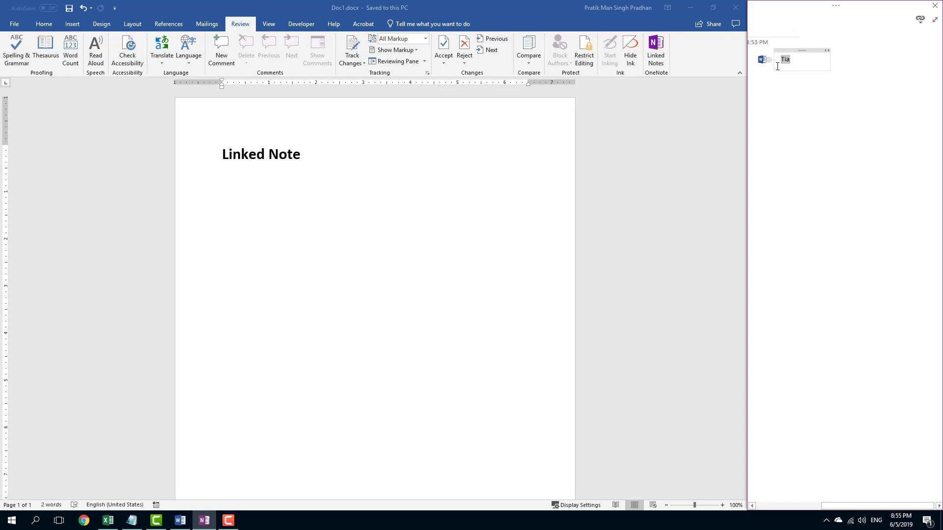
{"action": "key", "text": "BackSpace"}
{"action": "key", "text": "BackSpace"}
{"action": "type", "text": "his is a linked note t"}
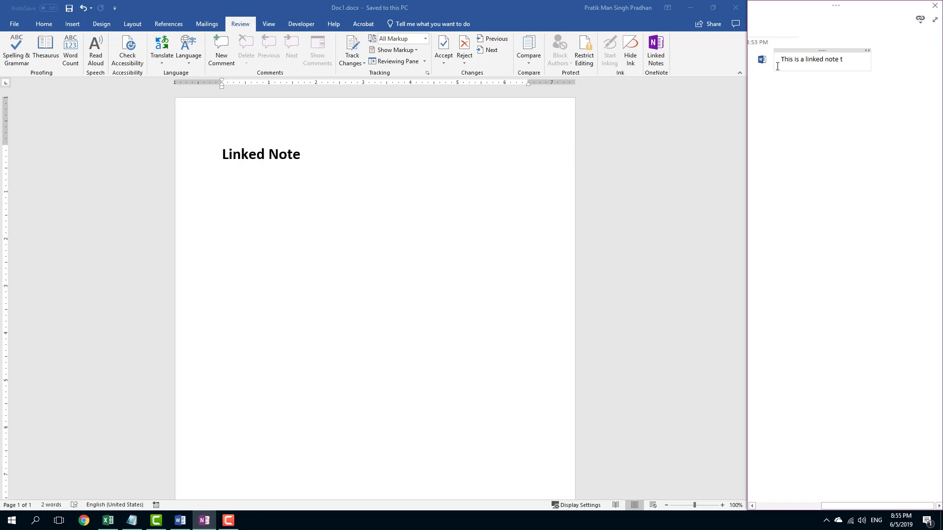
{"action": "type", "text": "o MS Word"}
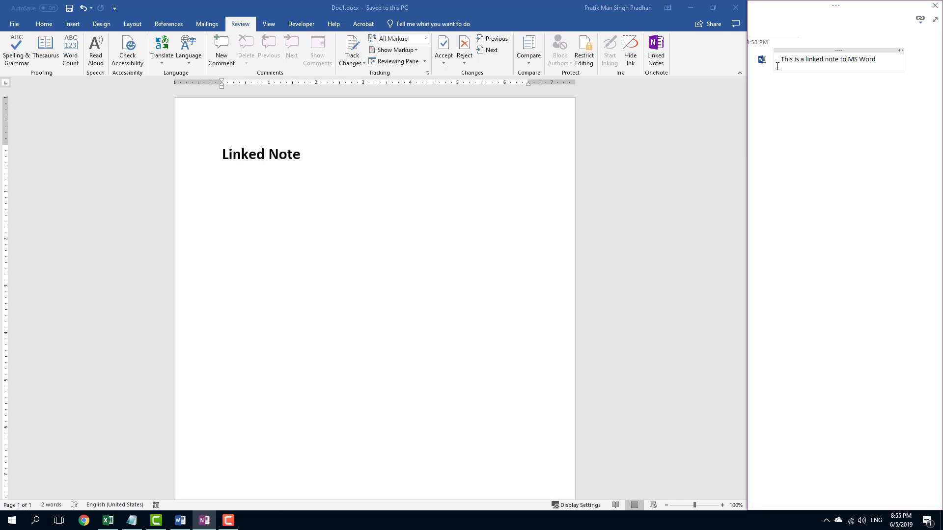
{"action": "left_click", "coordinate": [800, 111]}
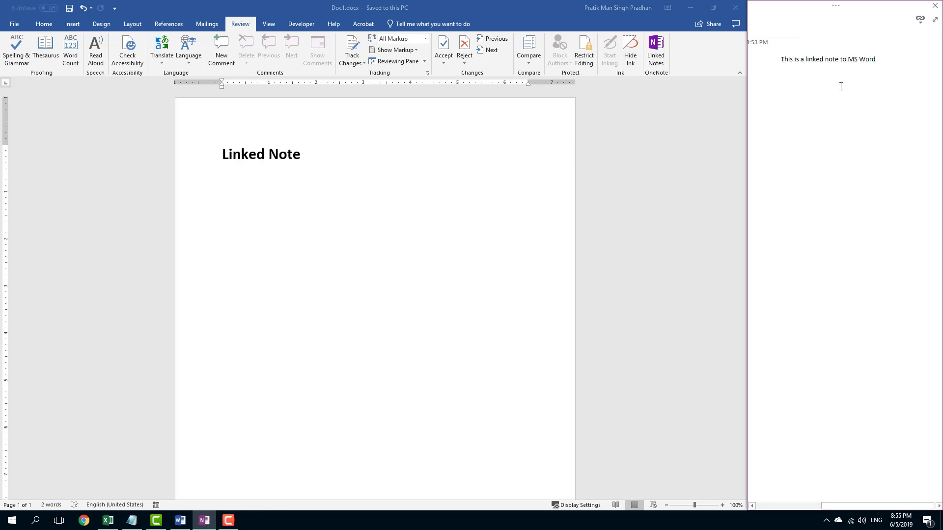
Close Word, expand OneNote to full window, and reopen Doc1.docx from the note's Word link icon.
{"action": "left_click", "coordinate": [735, 9]}
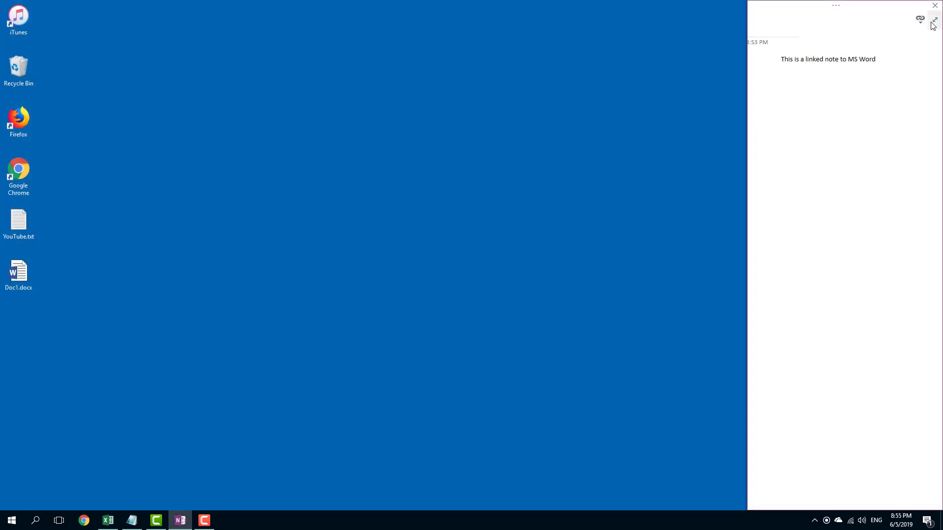
{"action": "left_click", "coordinate": [933, 22]}
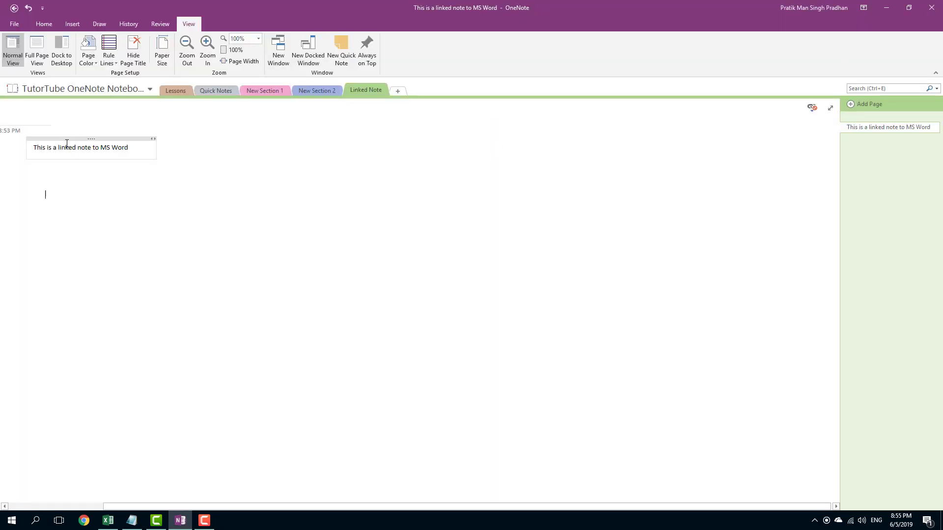
{"action": "mouse_move", "coordinate": [16, 152]}
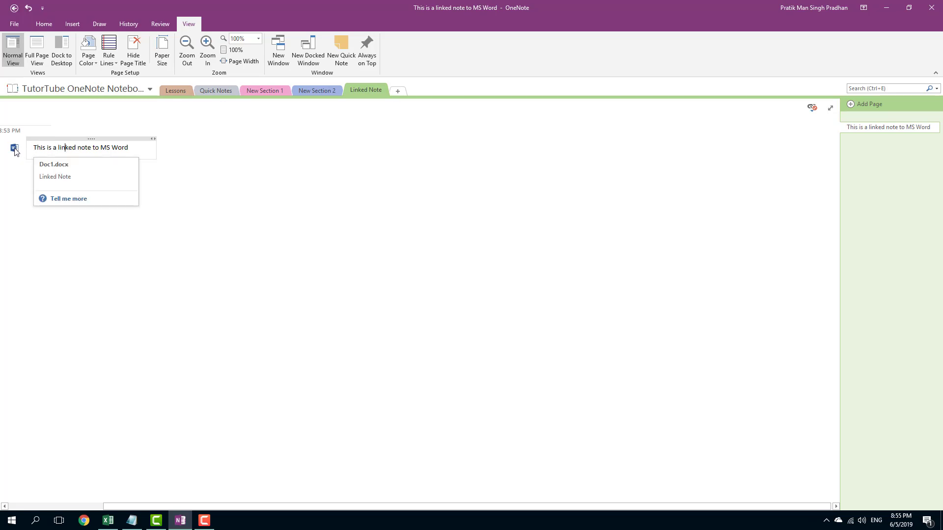
{"action": "left_click", "coordinate": [15, 148]}
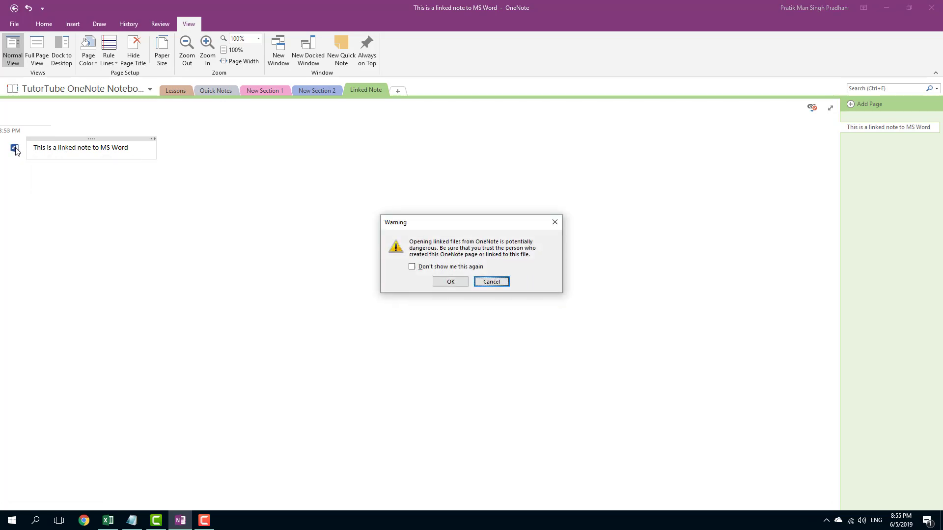
{"action": "left_click", "coordinate": [451, 281]}
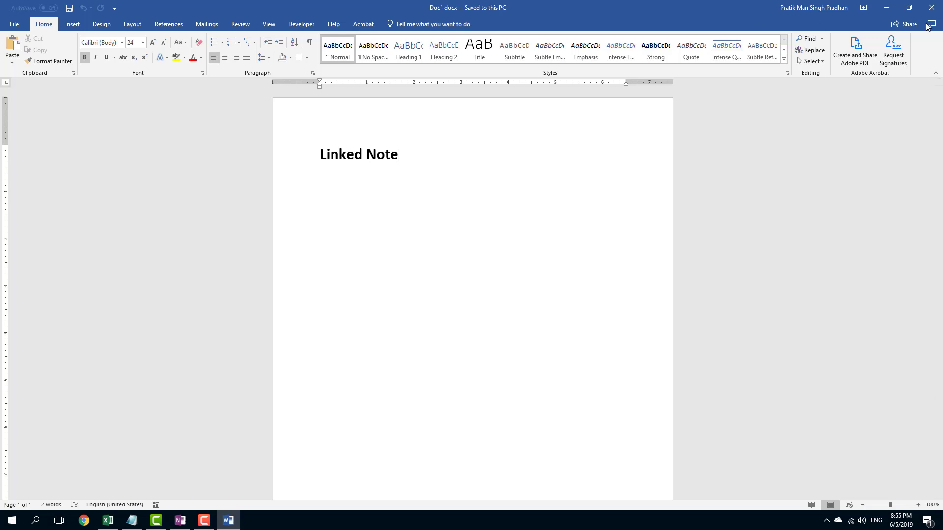
Close Word and delete all links on the OneNote page, leaving the note as plain text.
{"action": "left_click", "coordinate": [931, 8]}
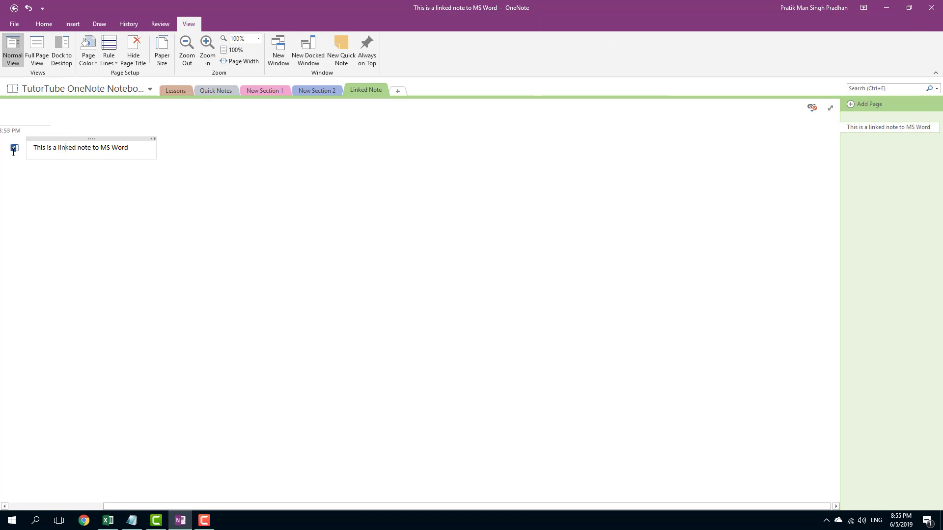
{"action": "mouse_move", "coordinate": [12, 151]}
{"action": "left_click", "coordinate": [812, 109]}
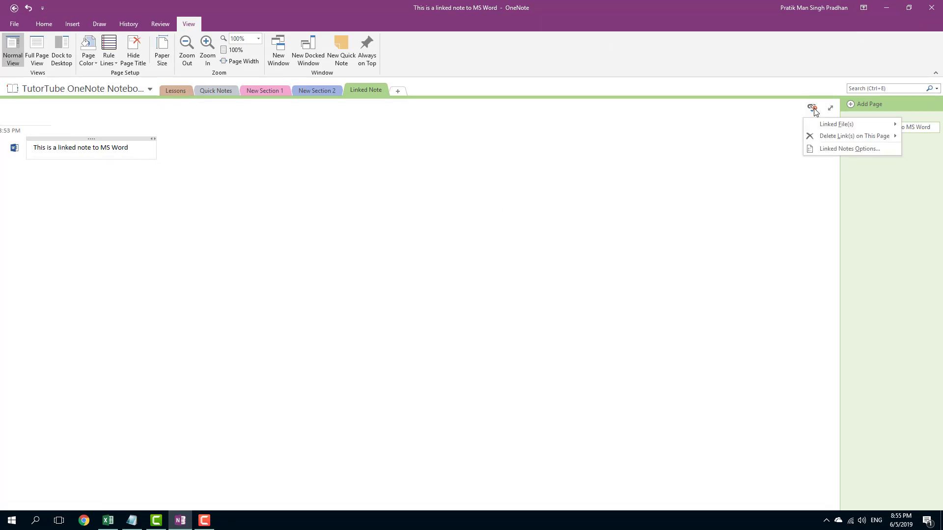
{"action": "mouse_move", "coordinate": [827, 140]}
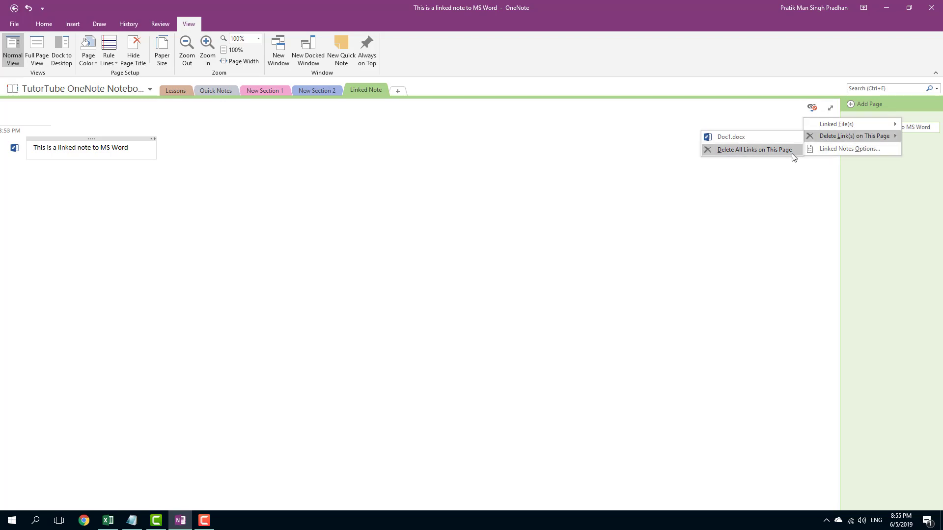
{"action": "left_click", "coordinate": [778, 151]}
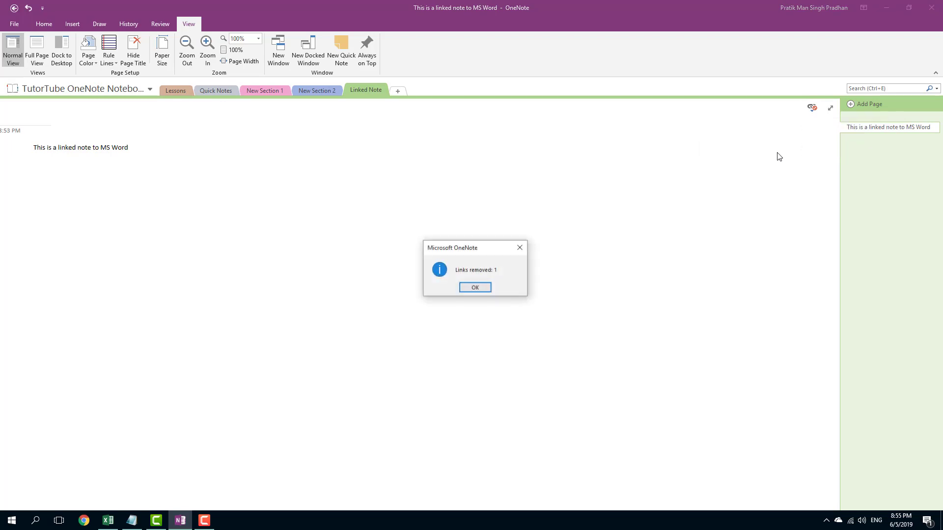
{"action": "left_click", "coordinate": [475, 287]}
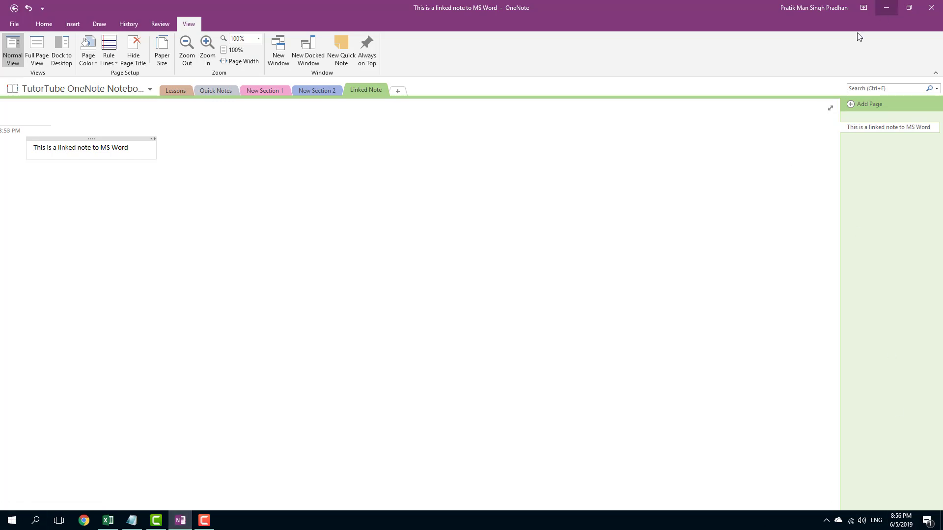
Reopen Doc1.docx and start linked notes in OneNote's Linked Note section.
{"action": "left_click", "coordinate": [886, 7]}
{"action": "double_click", "coordinate": [28, 276]}
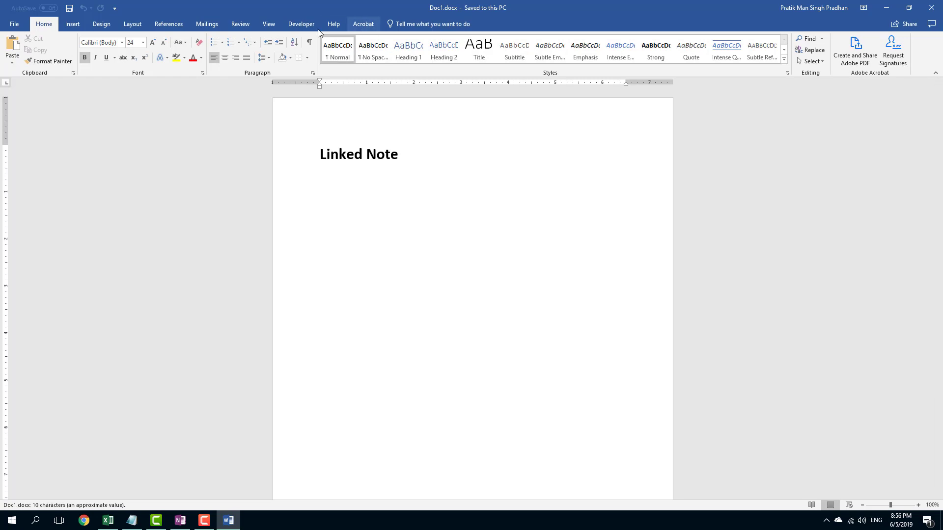
{"action": "left_click", "coordinate": [261, 24]}
{"action": "left_click", "coordinate": [240, 24]}
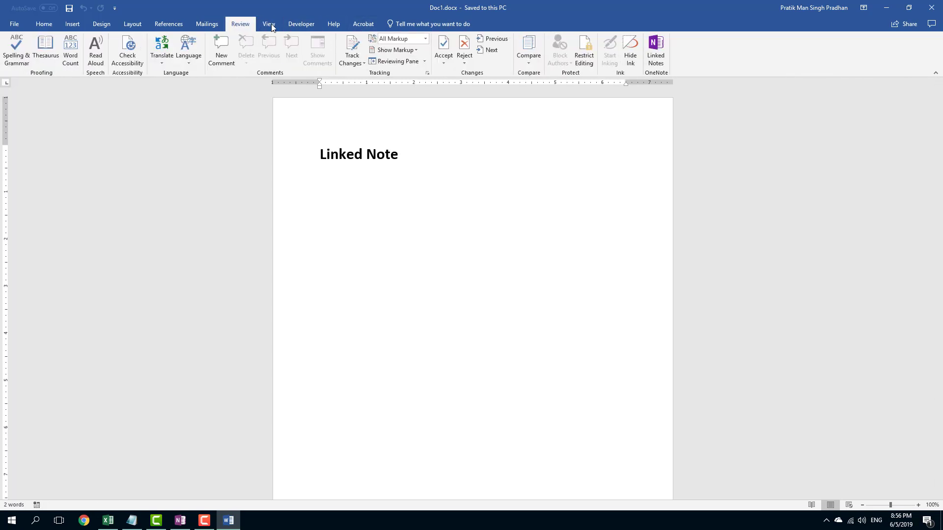
{"action": "left_click", "coordinate": [653, 47]}
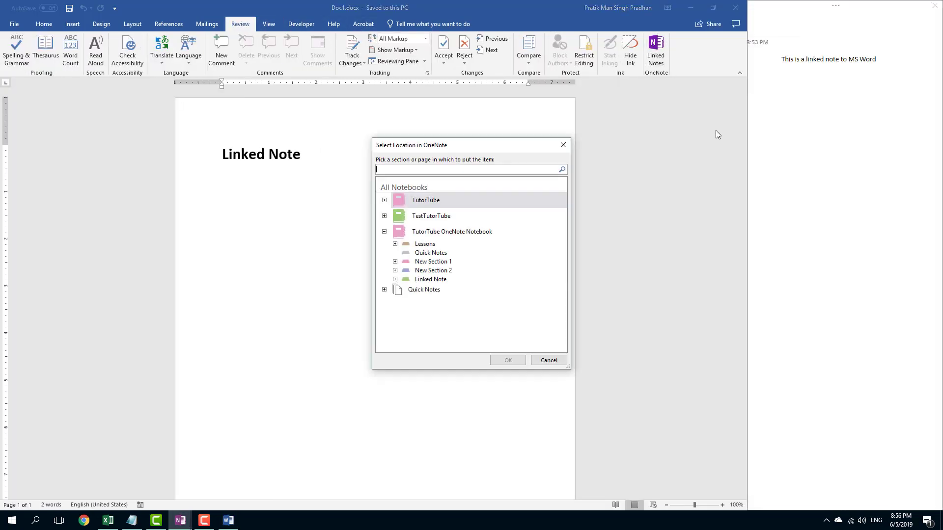
{"action": "left_click", "coordinate": [440, 341]}
{"action": "left_click", "coordinate": [506, 359]}
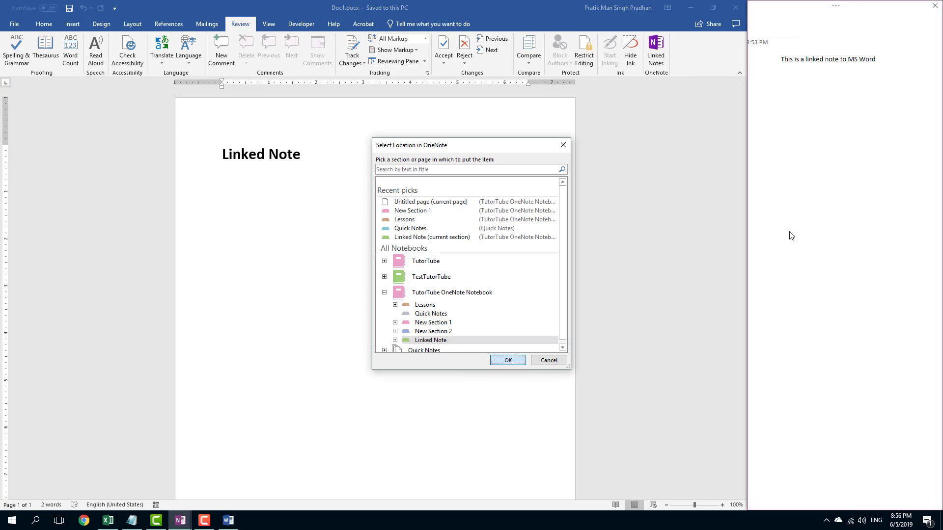
Type the test note 'fgfh', then undock and maximize OneNote and select the linked note.
{"action": "type", "text": "fgfh"}
{"action": "left_click", "coordinate": [852, 107]}
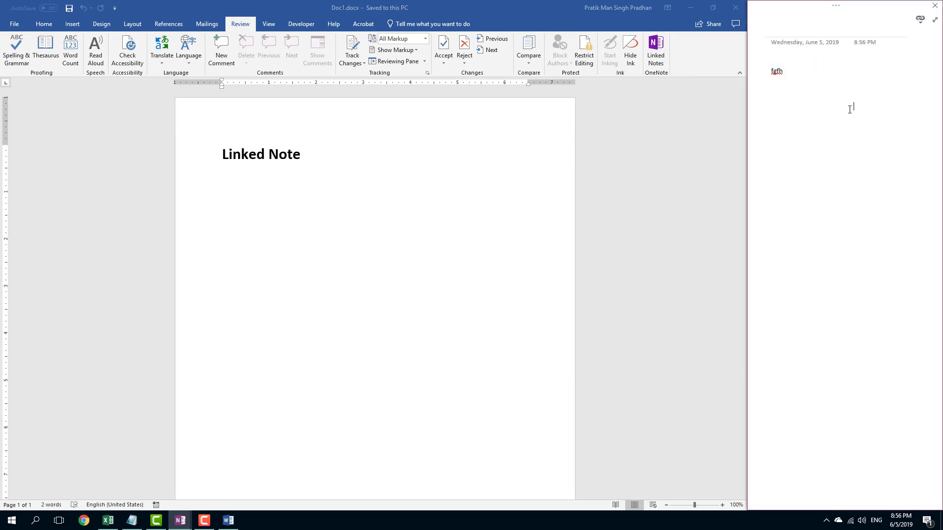
{"action": "left_click", "coordinate": [937, 21]}
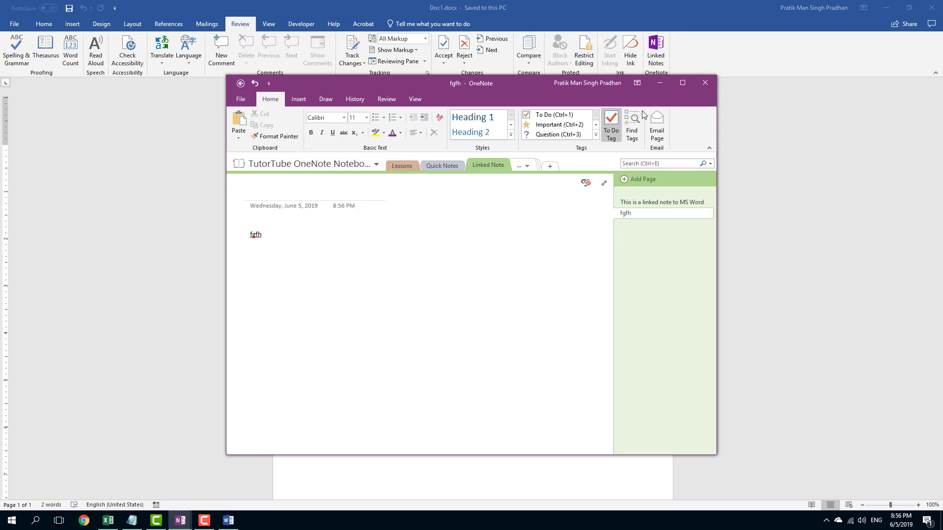
{"action": "left_click", "coordinate": [335, 269]}
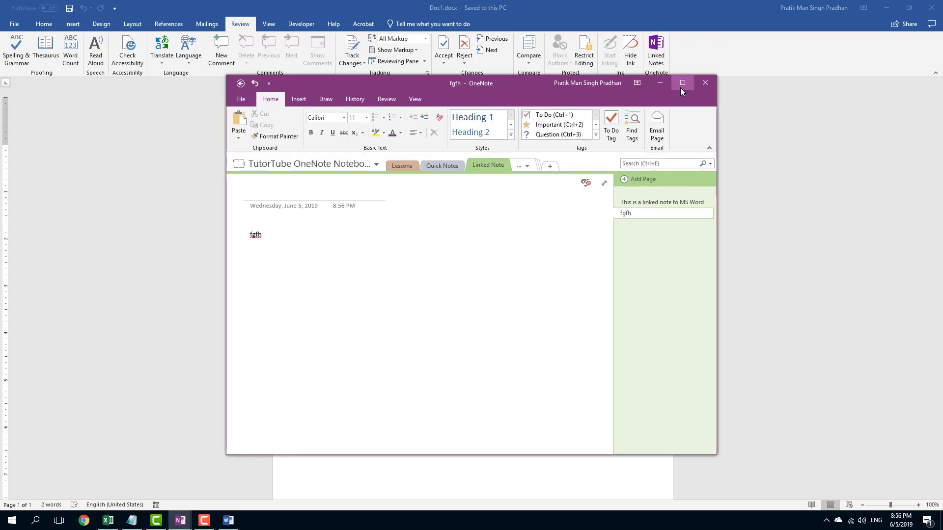
{"action": "double_click", "coordinate": [585, 90]}
{"action": "left_click_drag", "start_coordinate": [515, 89], "coordinate": [422, 1]}
{"action": "left_click", "coordinate": [29, 159]}
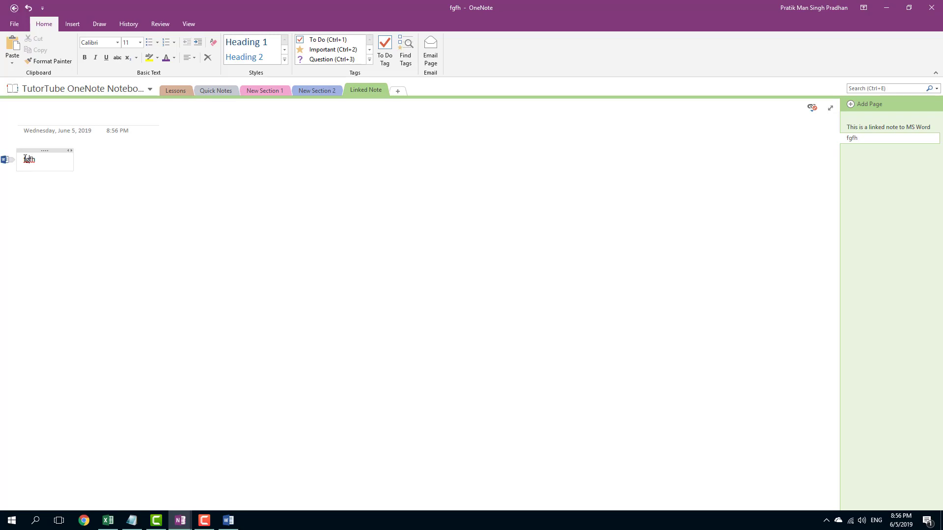
{"action": "left_click", "coordinate": [811, 110]}
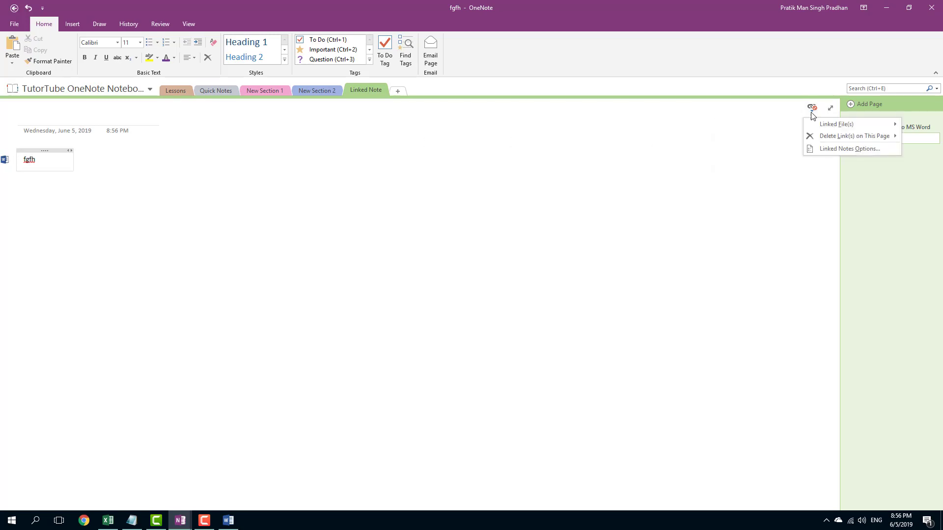
{"action": "left_click", "coordinate": [835, 149]}
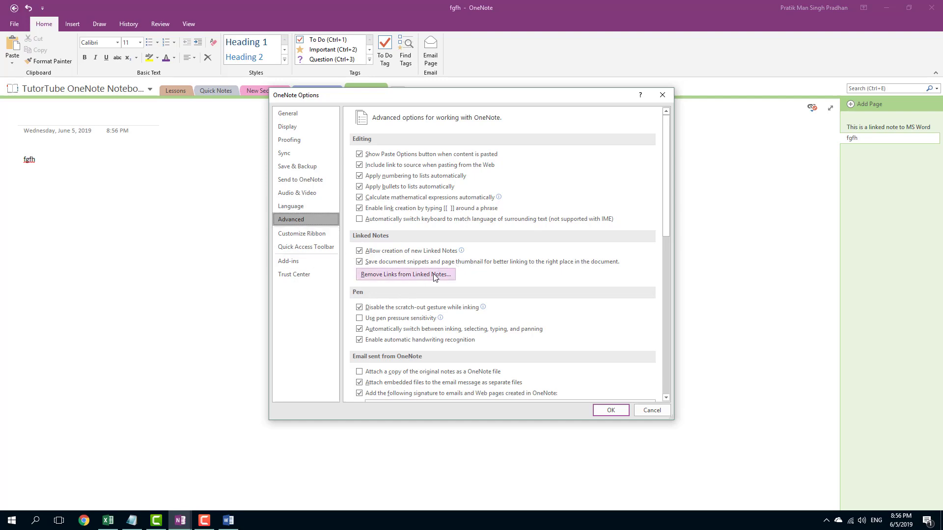
{"action": "left_click", "coordinate": [384, 256]}
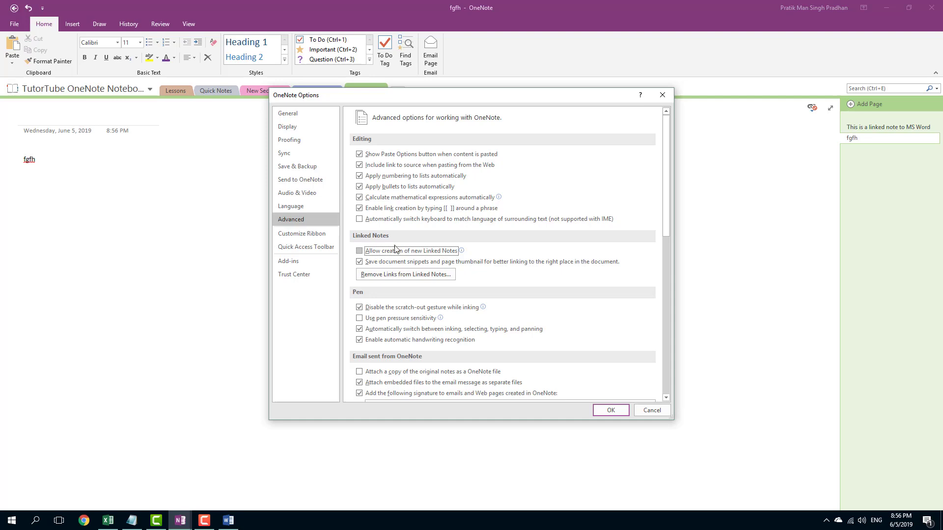
{"action": "left_click", "coordinate": [397, 251]}
{"action": "left_click", "coordinate": [611, 411]}
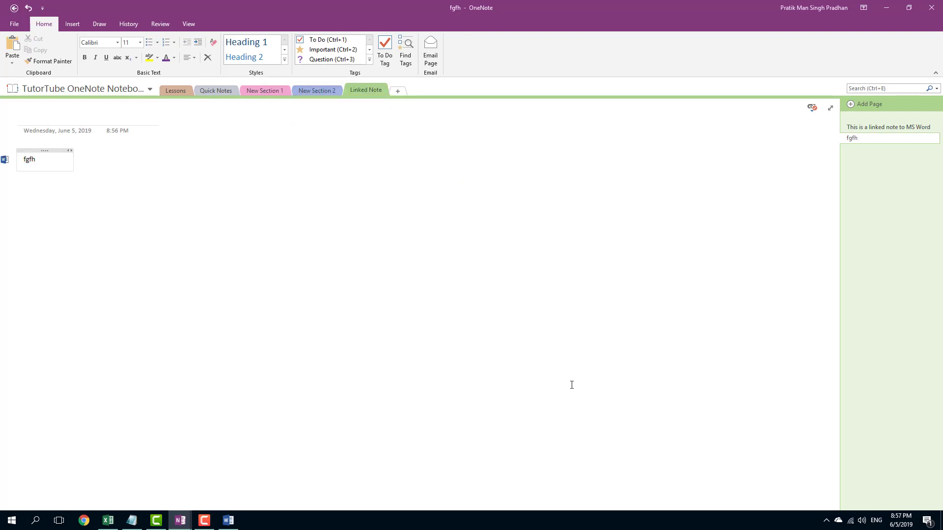